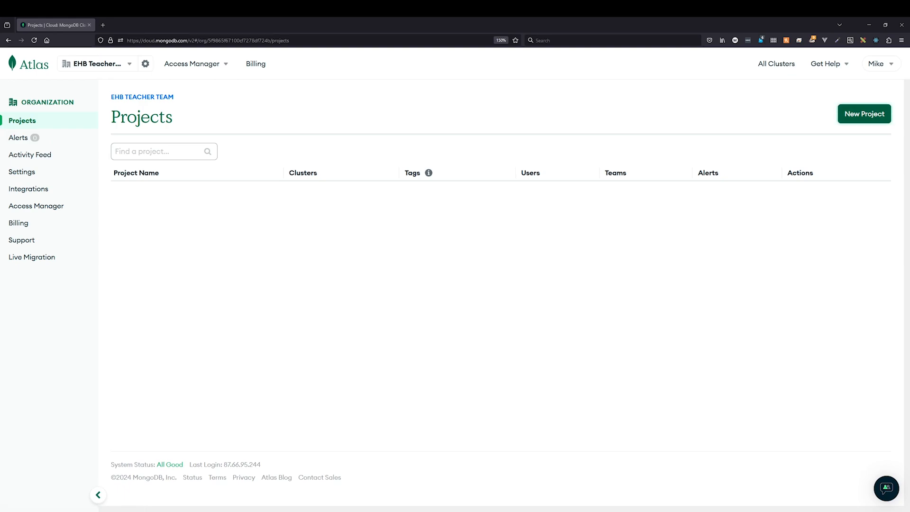
Create a new Atlas project named courseproject-Web2.
click(865, 113)
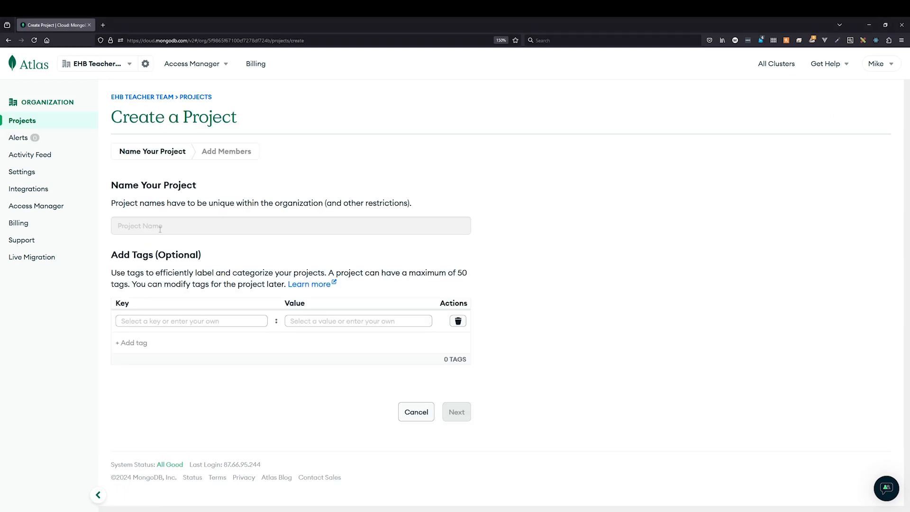
text(courseproject-Web2)
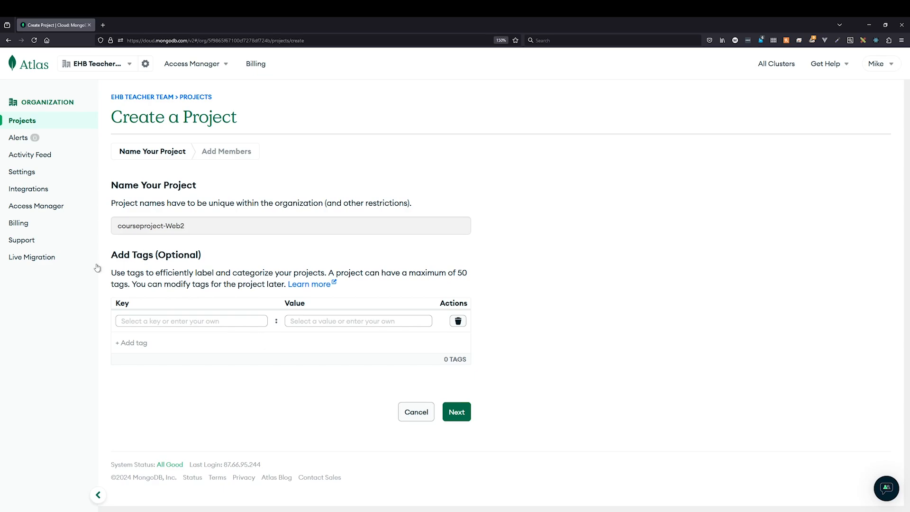
click(458, 412)
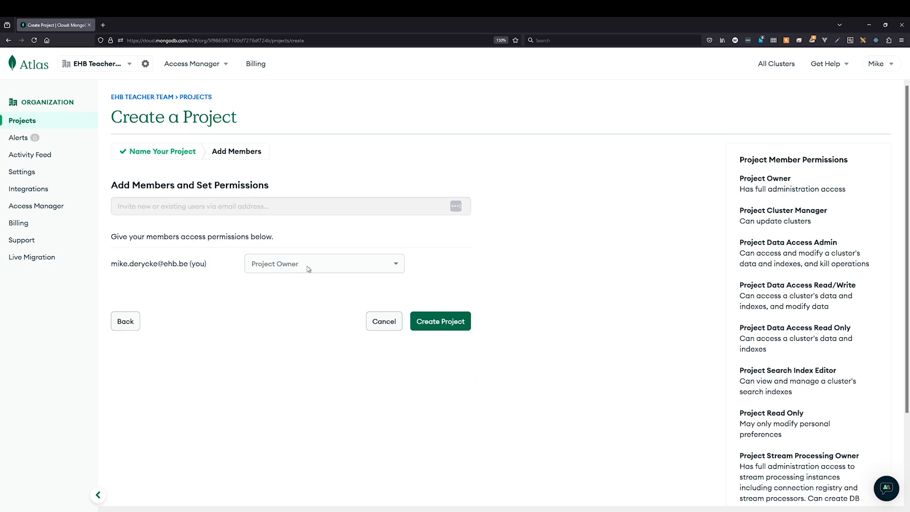
click(447, 325)
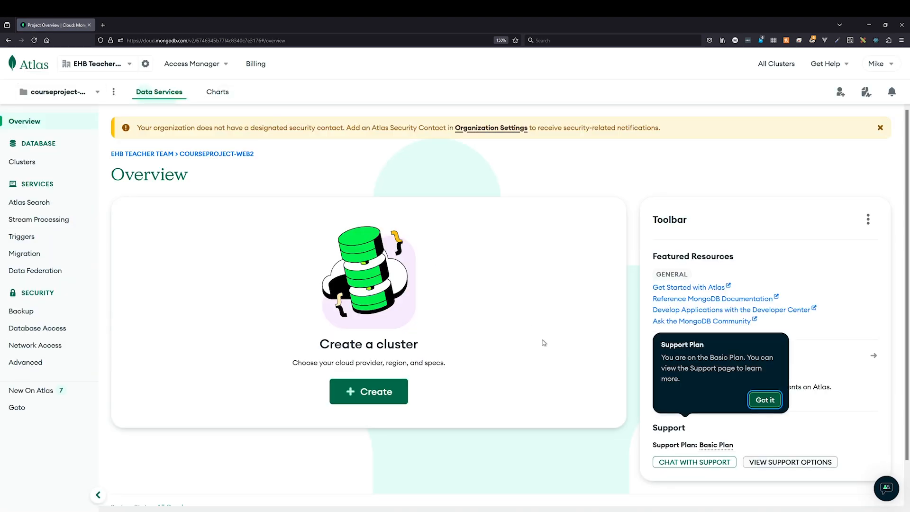
Start a new cluster on the free M0 tier, keeping the name Cluster0.
click(759, 402)
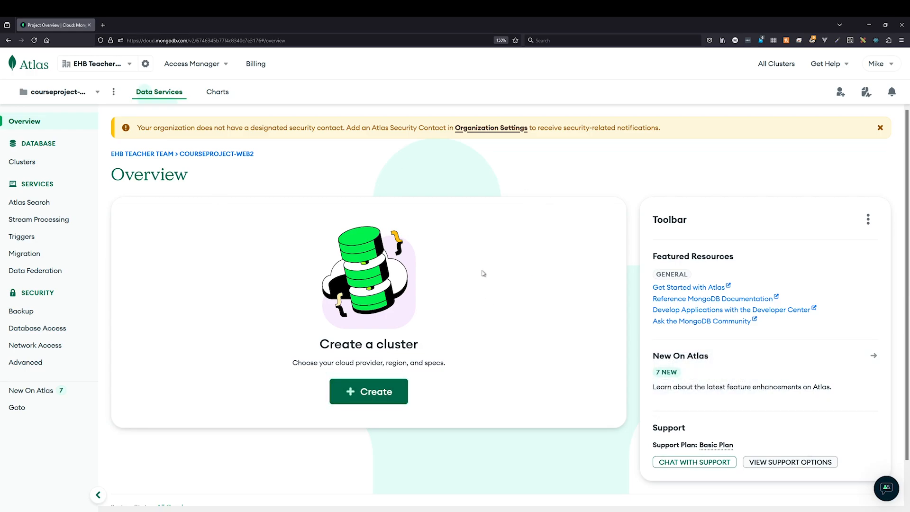
click(366, 393)
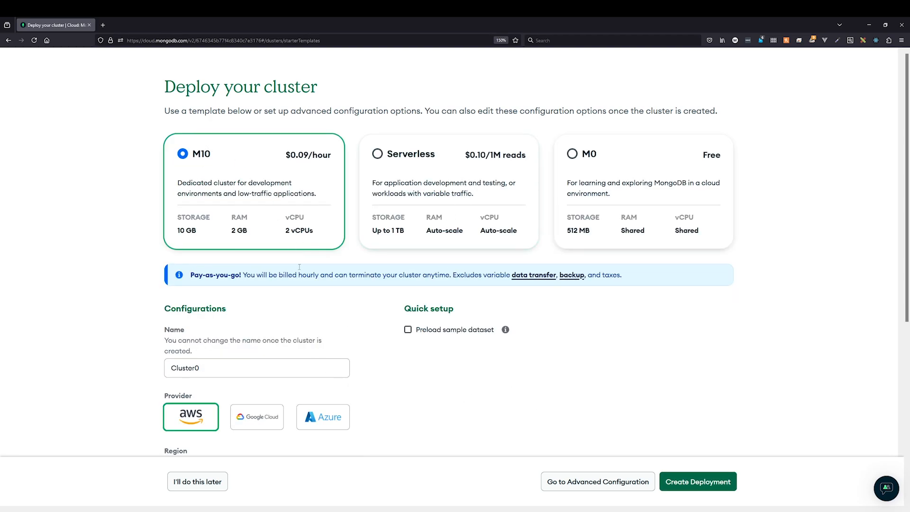
click(588, 167)
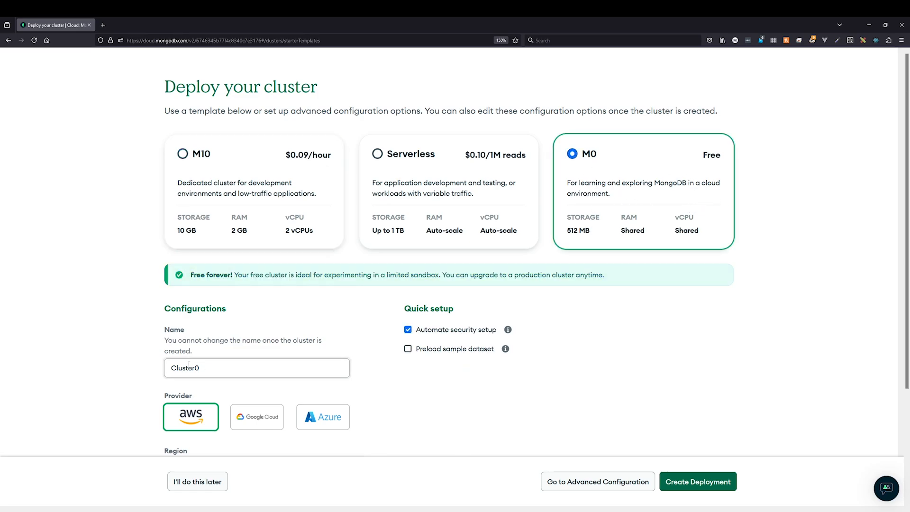
double_click(167, 365)
click(247, 370)
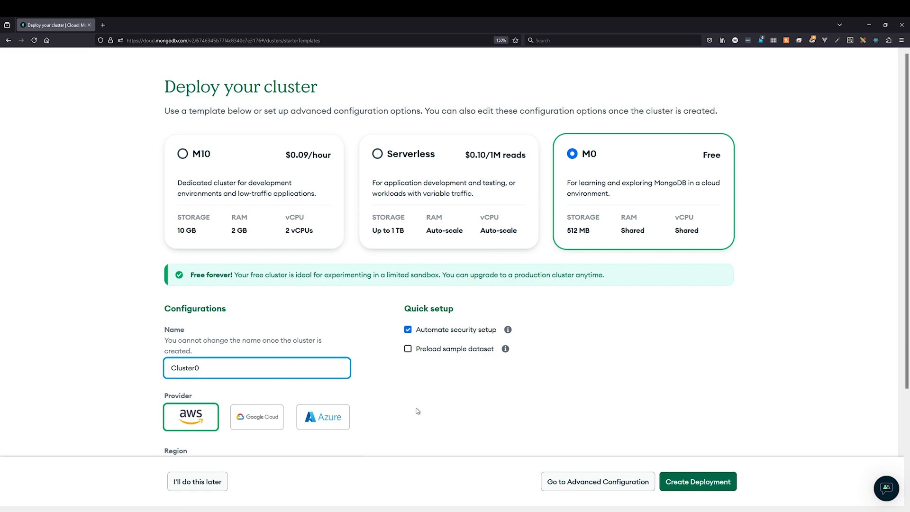
Set the cluster provider to Google Cloud with region Belgium (europe-west1).
scroll(418, 411, down, 3)
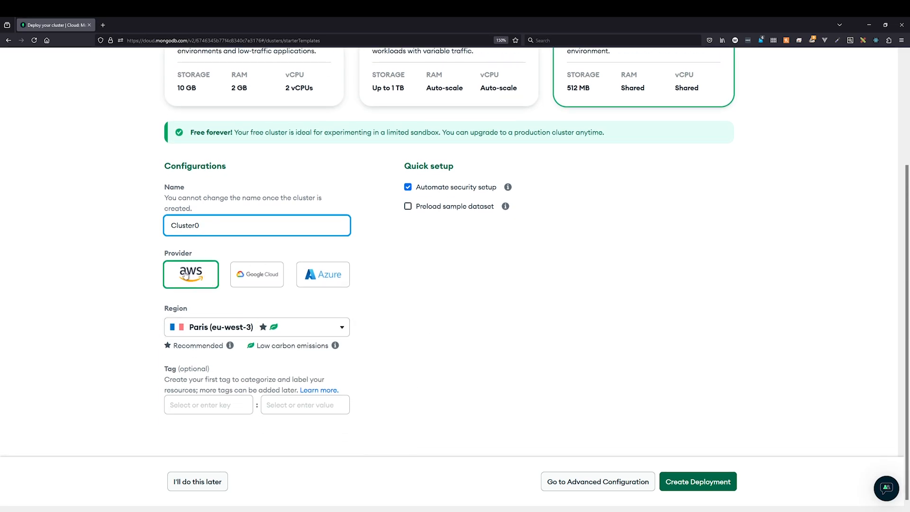
click(323, 325)
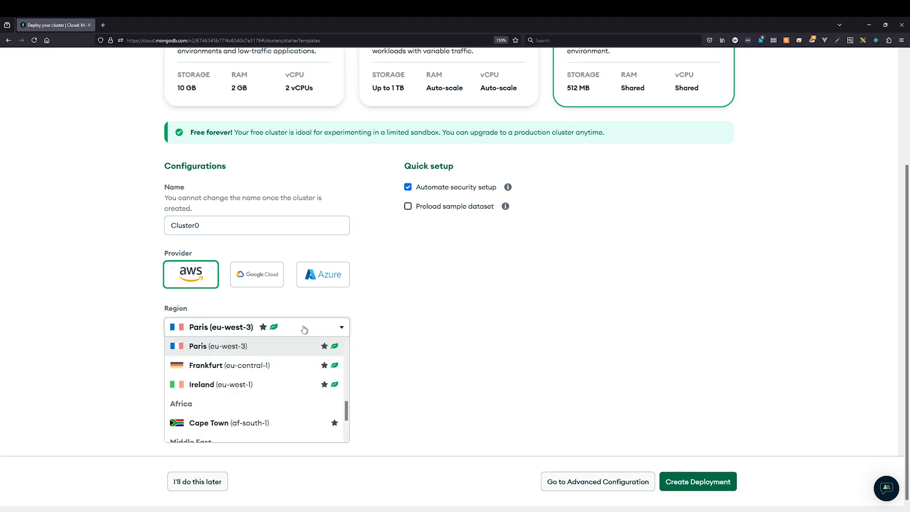
scroll(292, 386, down, 3)
scroll(291, 392, up, 10)
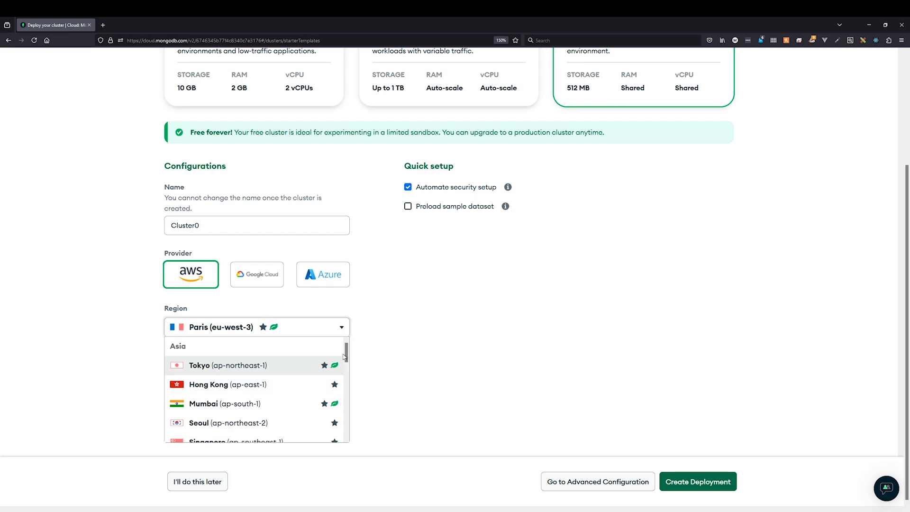
drag(347, 354, 350, 405)
click(264, 280)
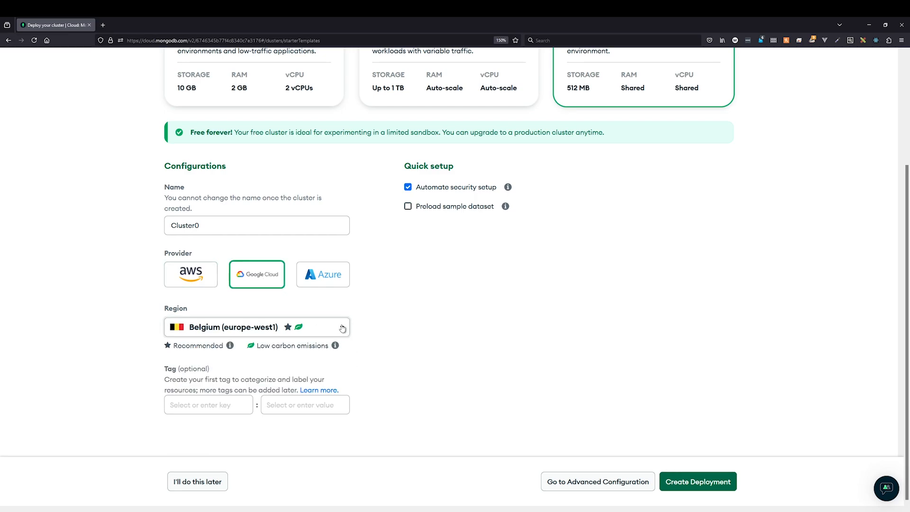
click(323, 329)
drag(347, 359, 349, 413)
click(373, 335)
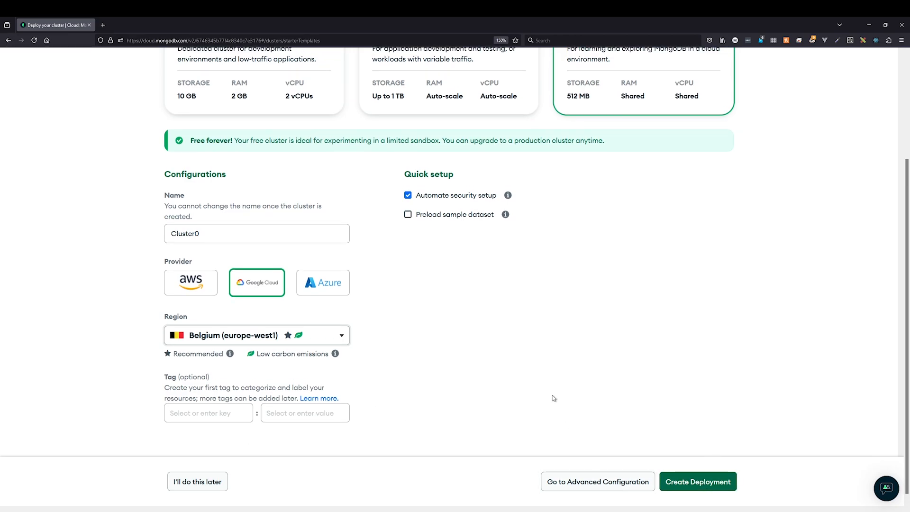
scroll(564, 414, up, 3)
Deploy Cluster0 and replace the suggested database username with a custom one.
click(701, 483)
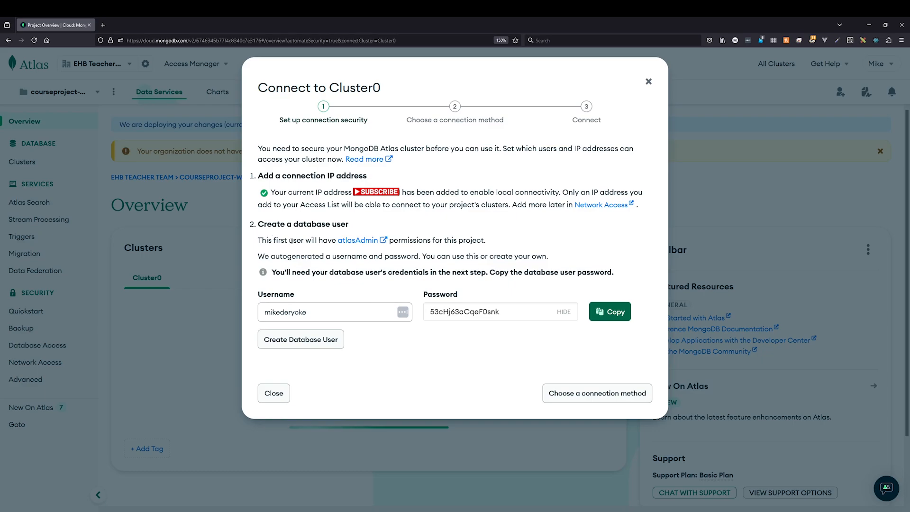
click(350, 314)
double_click(364, 311)
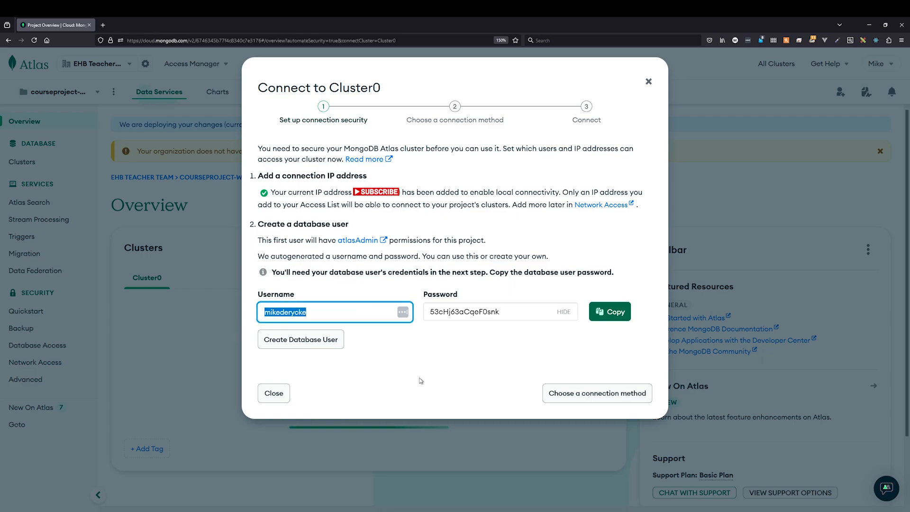
click(351, 314)
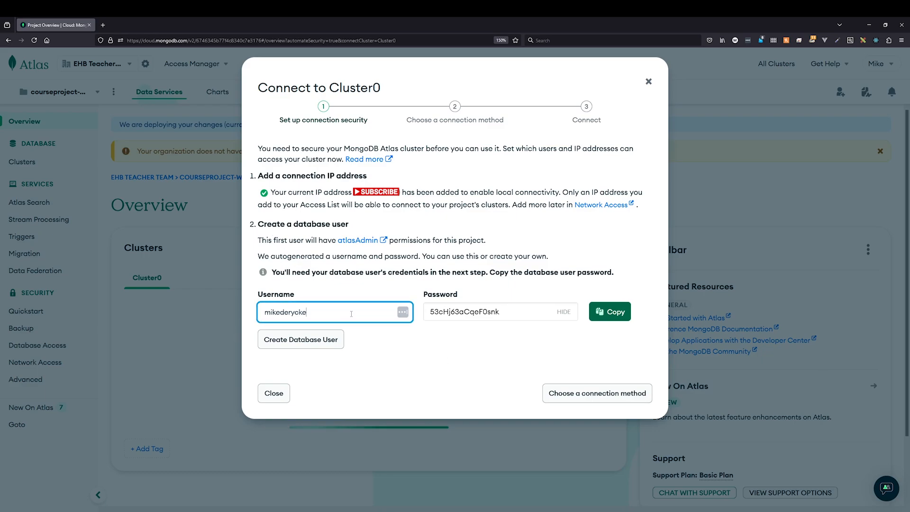
double_click(350, 315)
text(ad)
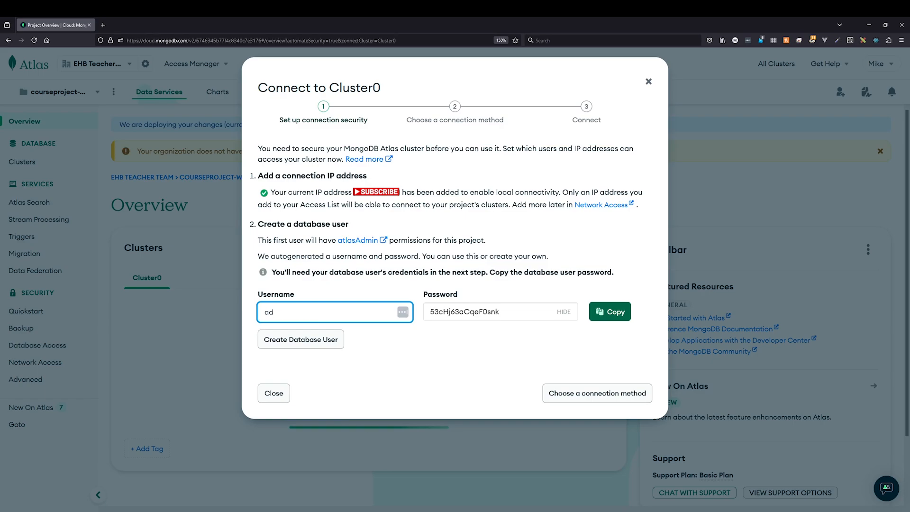
key(BackSpace)
text(adminmike)
Replace the autogenerated password with a custom one and create the database user.
double_click(488, 319)
click(507, 317)
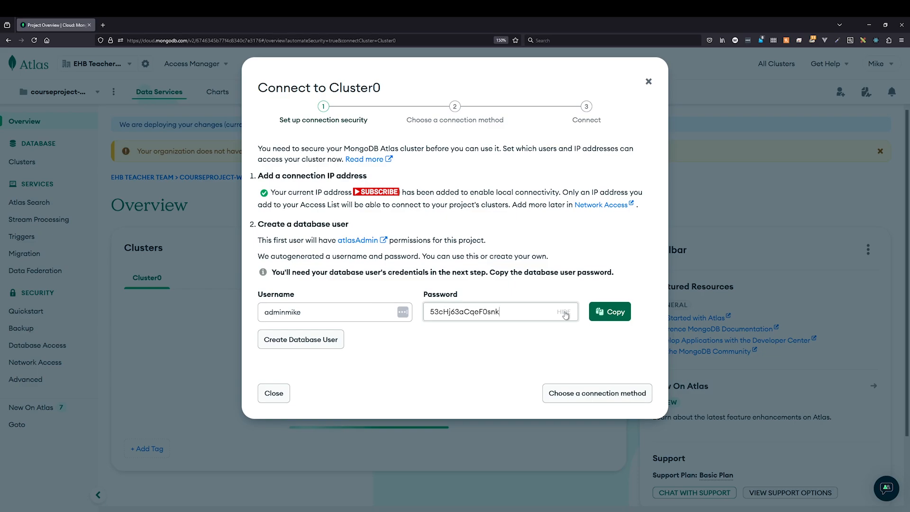
click(565, 313)
double_click(491, 312)
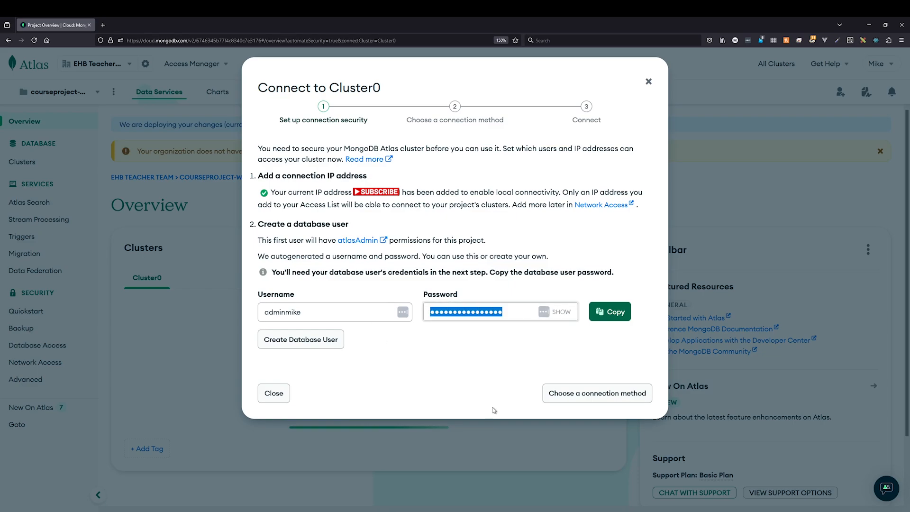
text(•••••••••)
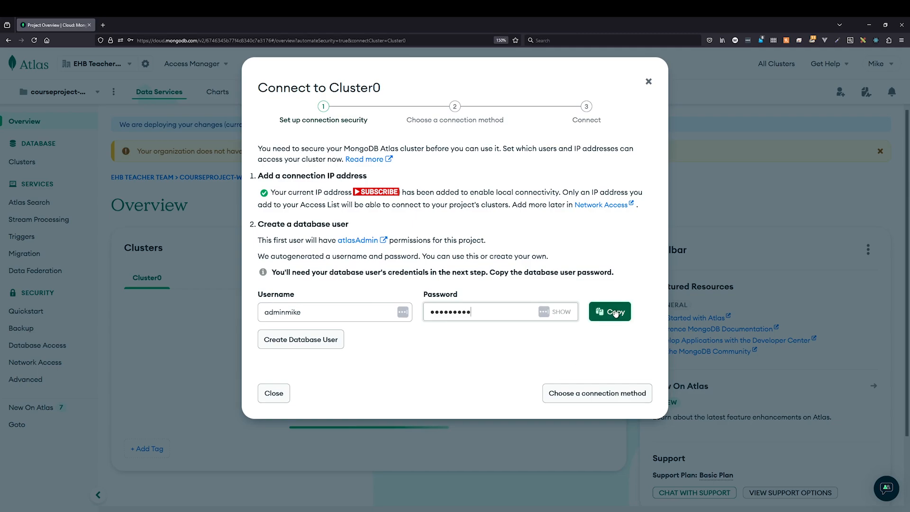
click(326, 341)
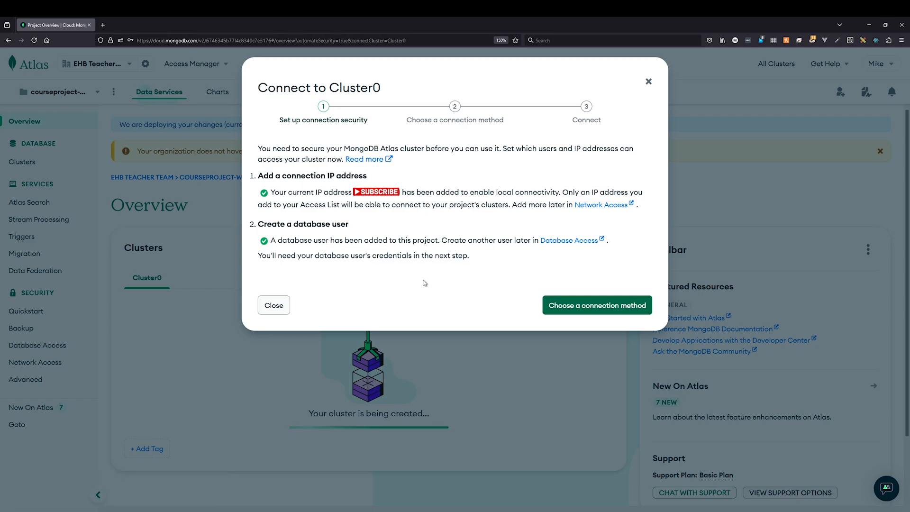
Choose Drivers with Node.js 6.7 or later and view the npm install mongodb command.
click(620, 310)
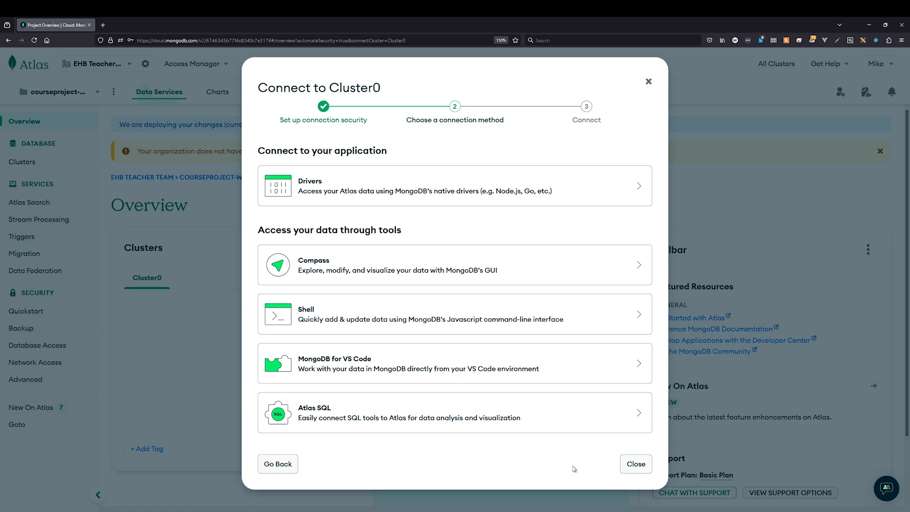
click(413, 184)
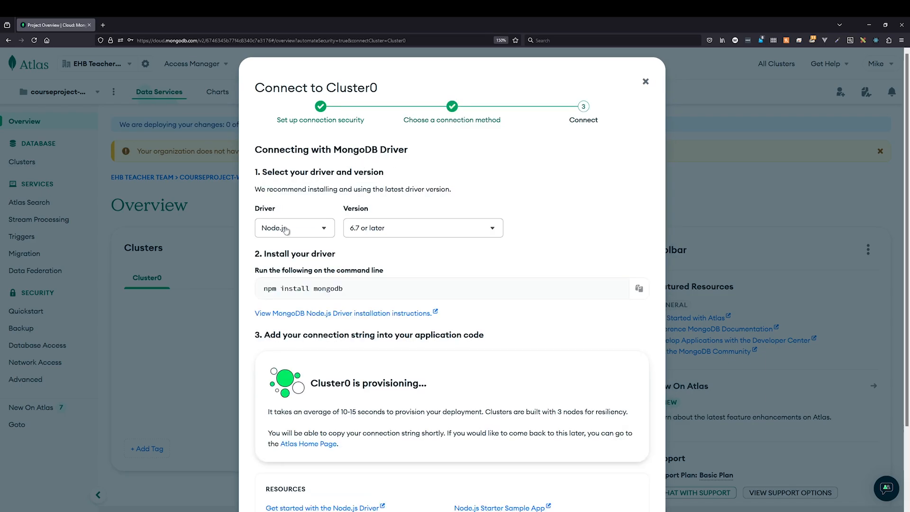
click(324, 228)
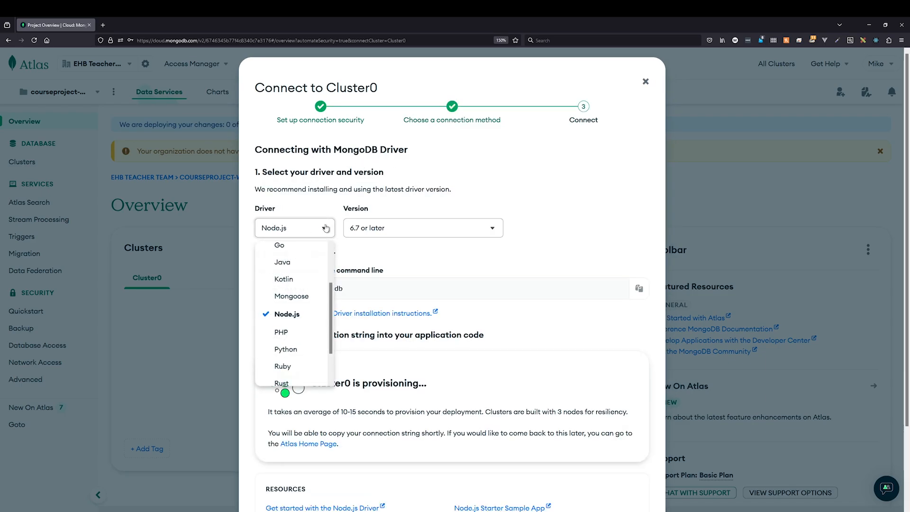
click(326, 228)
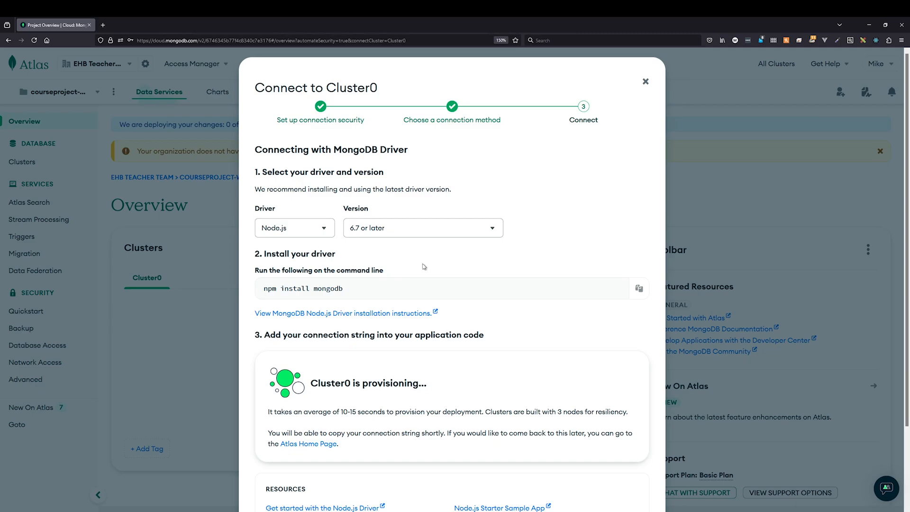
click(473, 230)
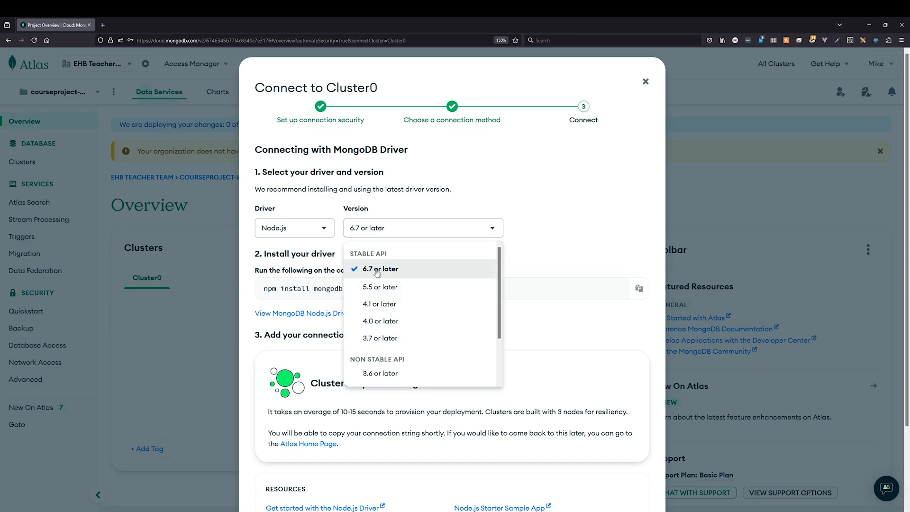
click(465, 226)
scroll(553, 254, down, 2)
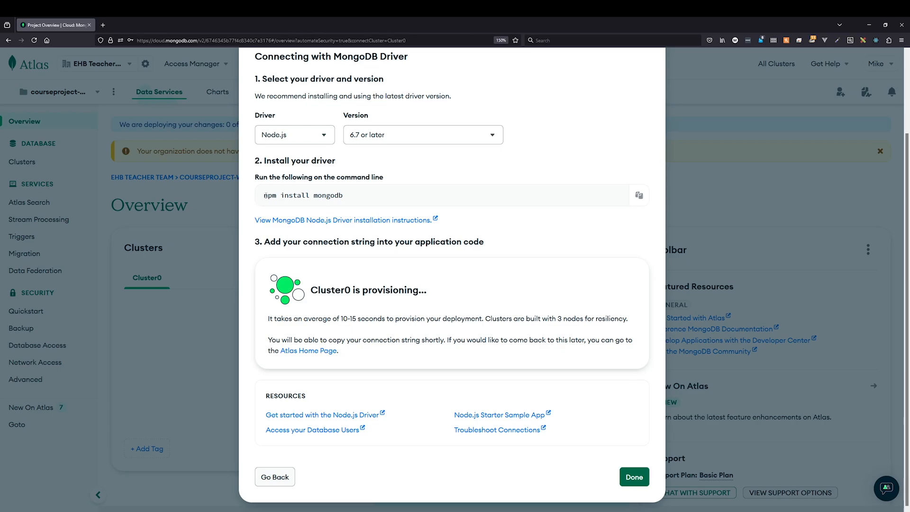
drag(264, 196, 345, 197)
click(352, 197)
Close the connection dialog and wait on the Clusters page until Cluster0 is deployed, then reopen Connect.
click(634, 477)
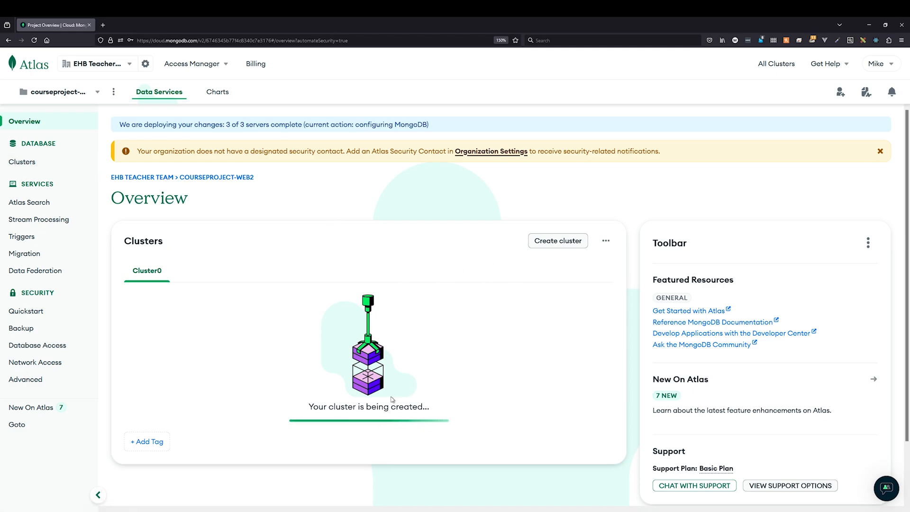
click(40, 165)
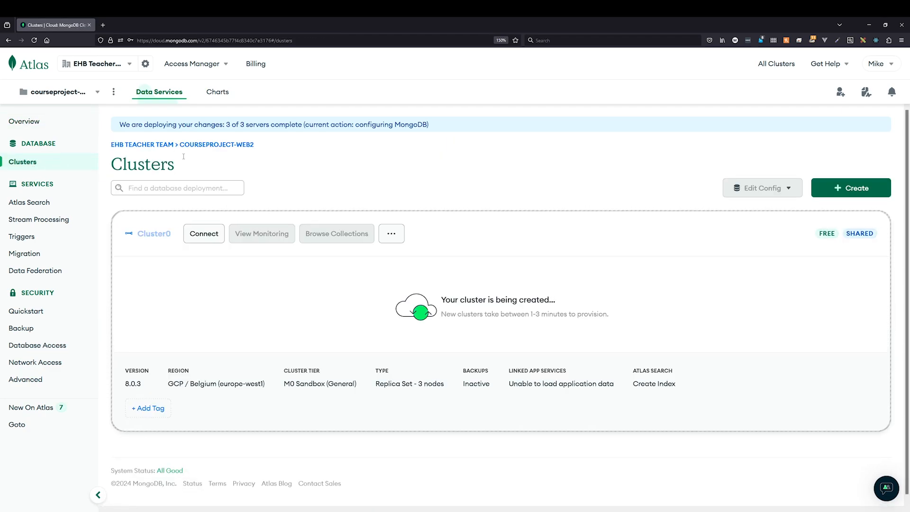
drag(441, 299, 664, 315)
click(676, 351)
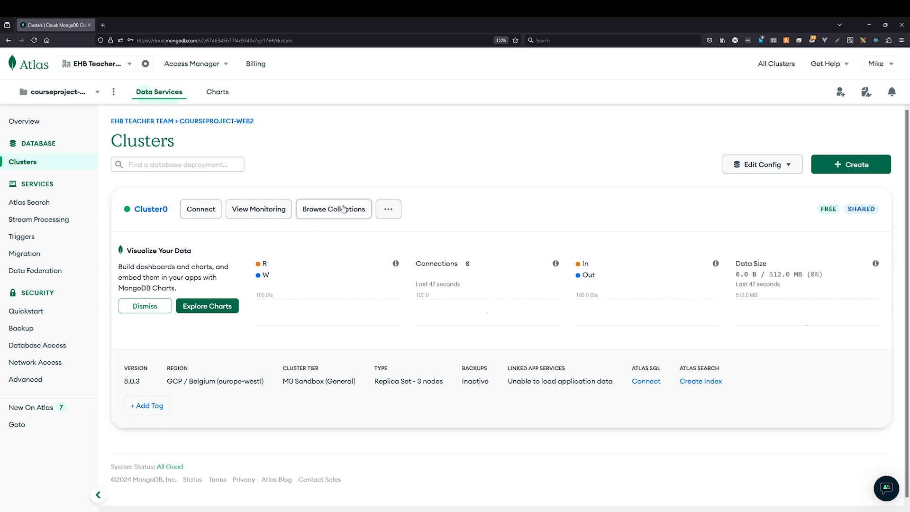
click(209, 219)
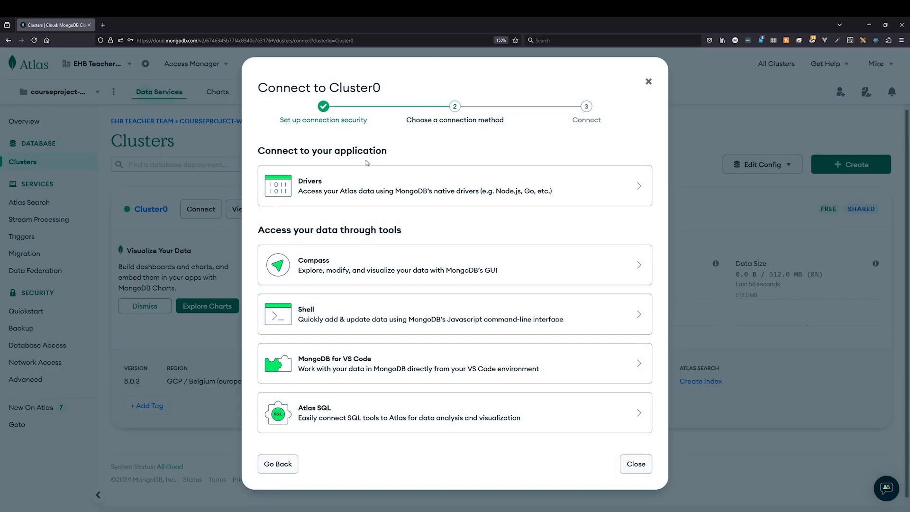
Review the Node.js install command, connection string, and full code sample for Cluster0.
click(371, 190)
scroll(439, 237, down, 3)
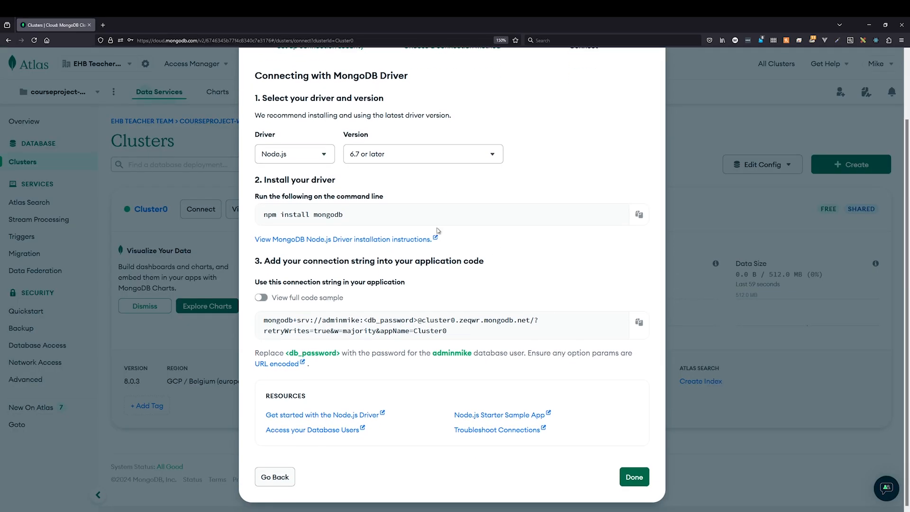
drag(264, 214, 347, 217)
click(393, 218)
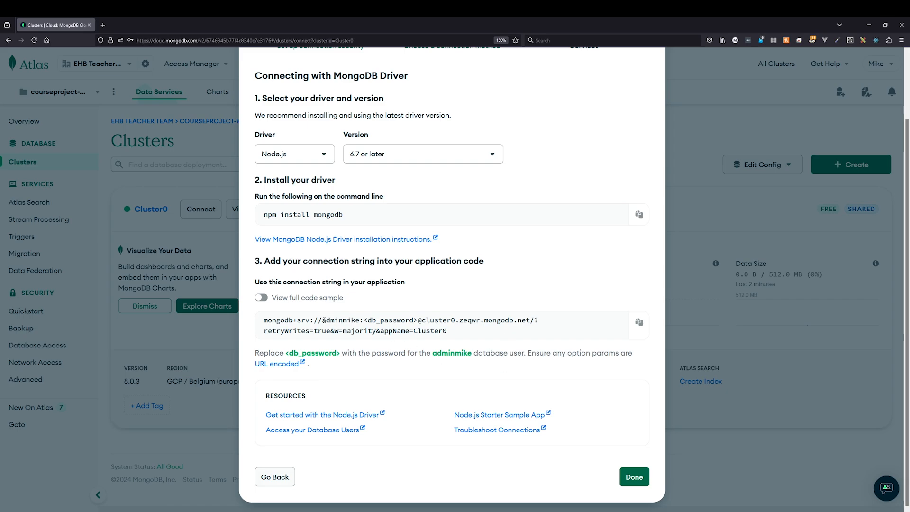
drag(323, 321, 418, 321)
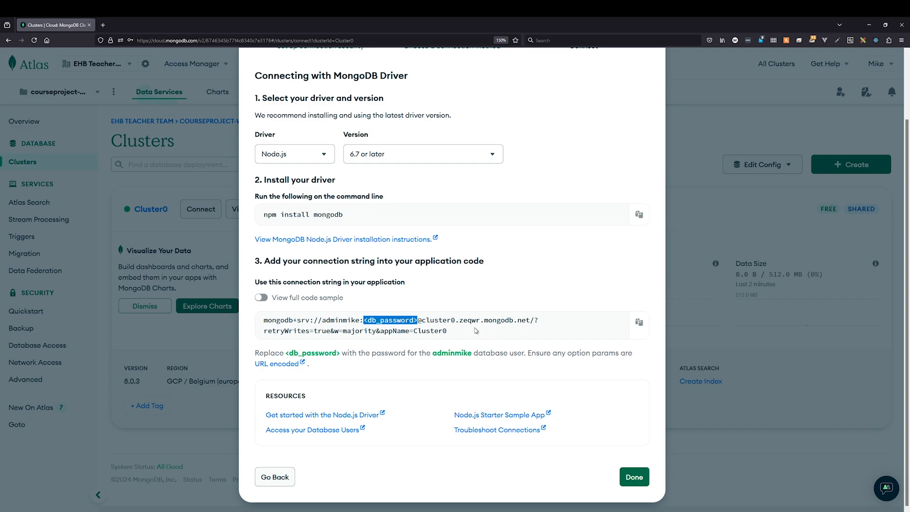
drag(470, 334, 259, 327)
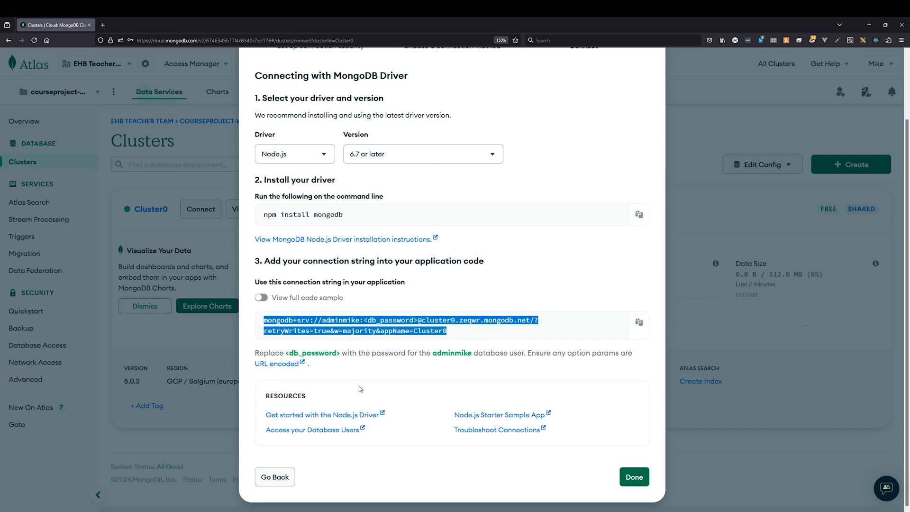
scroll(427, 288, up, 1)
scroll(427, 289, down, 1)
click(260, 298)
scroll(437, 351, up, 2)
scroll(437, 352, down, 5)
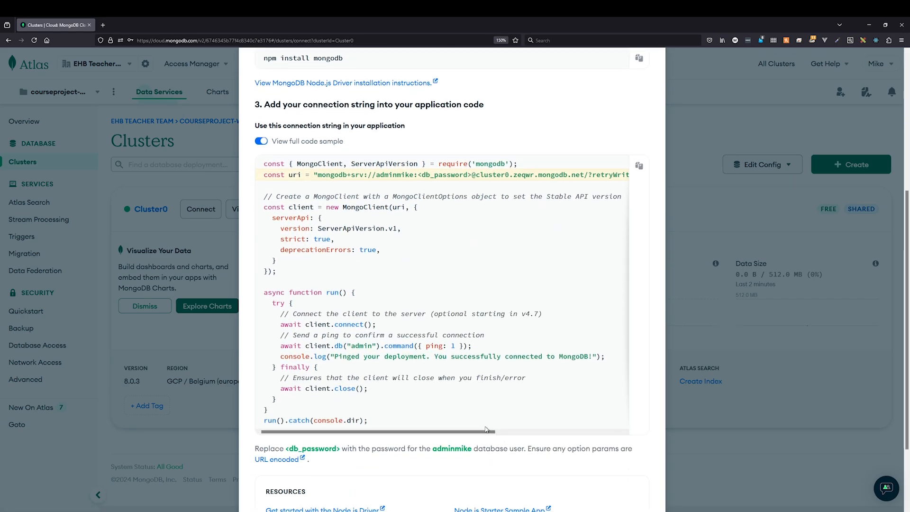
scroll(487, 424, up, 2)
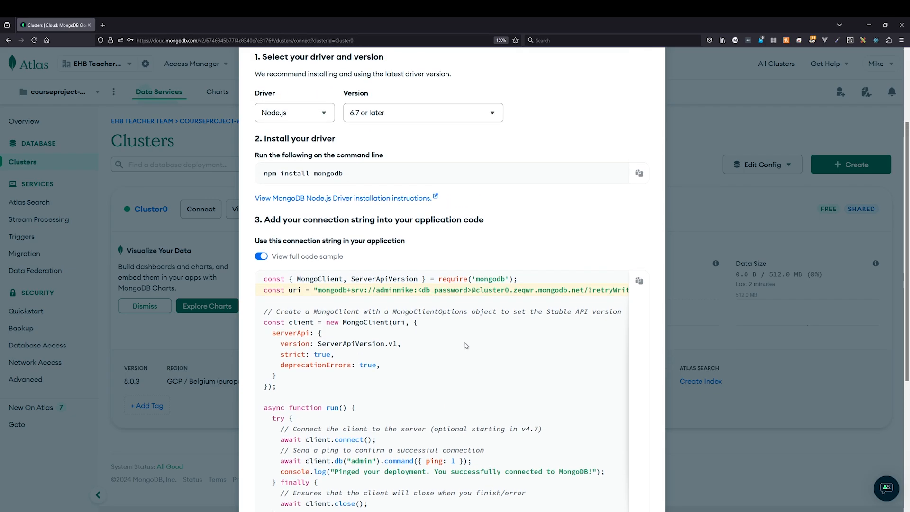
click(262, 259)
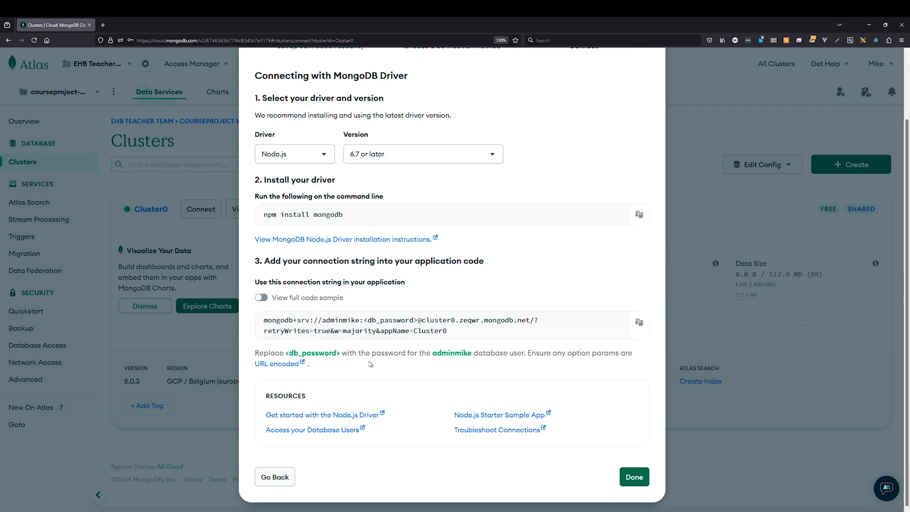
Close the dialog, revisit Cluster0's Node.js connection string, then close it again.
click(283, 478)
click(285, 468)
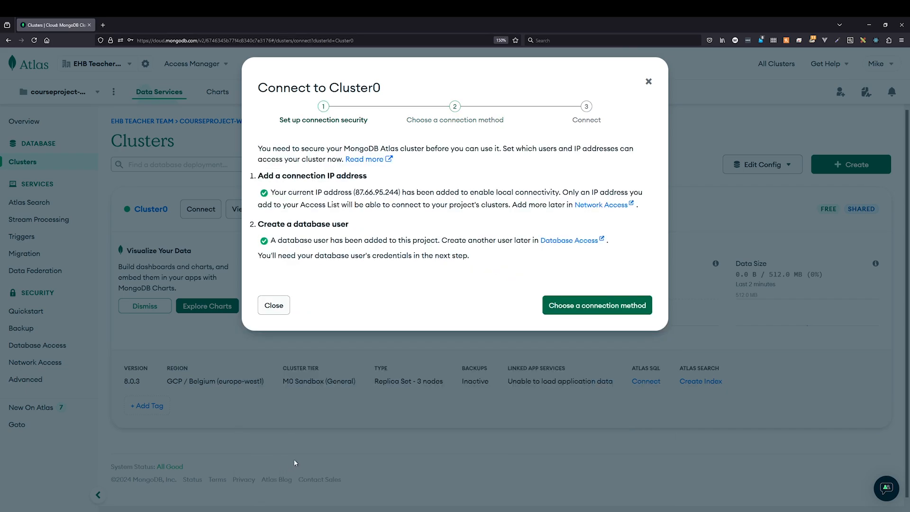
click(283, 307)
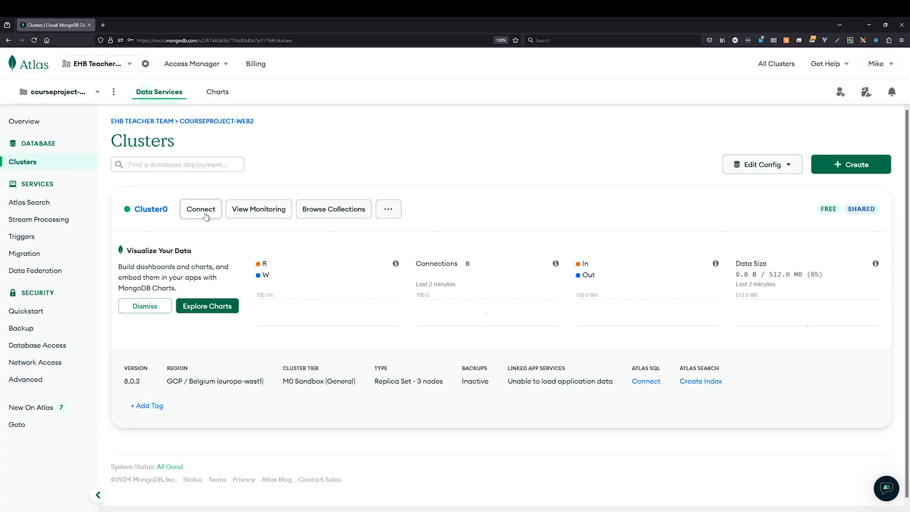
click(208, 210)
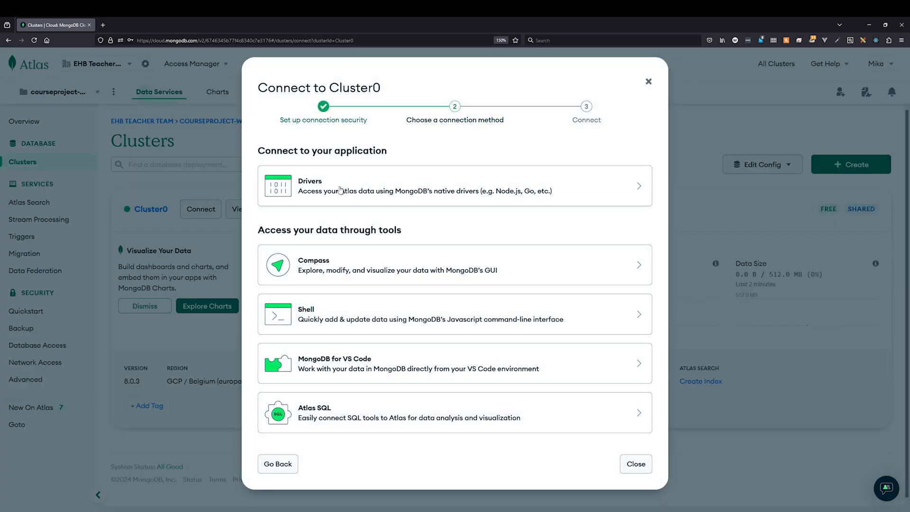
click(358, 186)
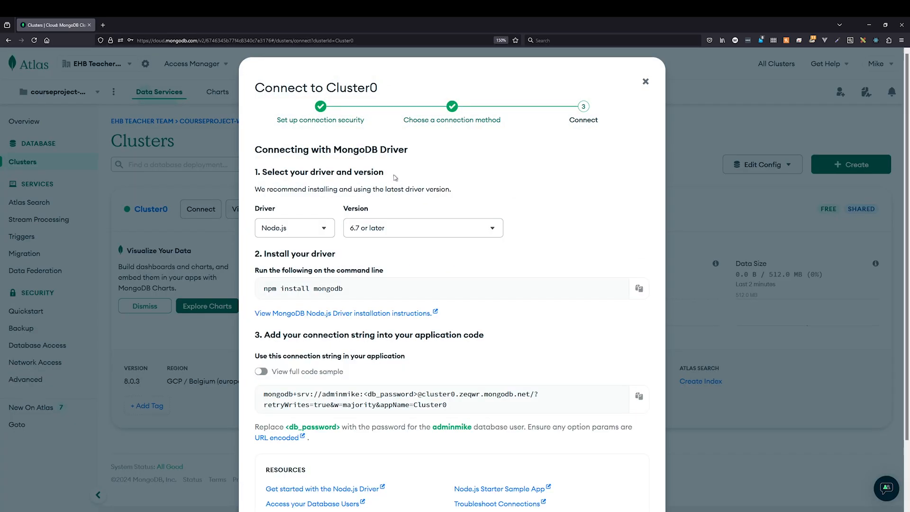
click(326, 232)
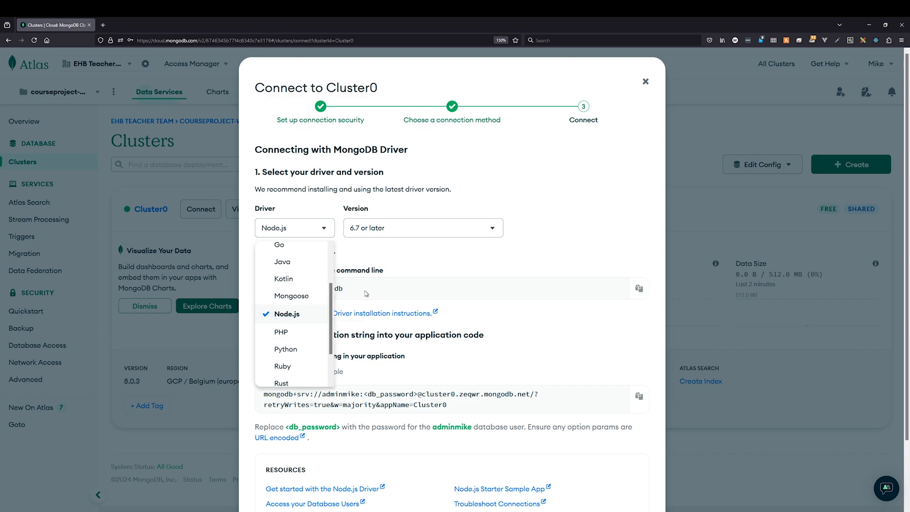
click(294, 228)
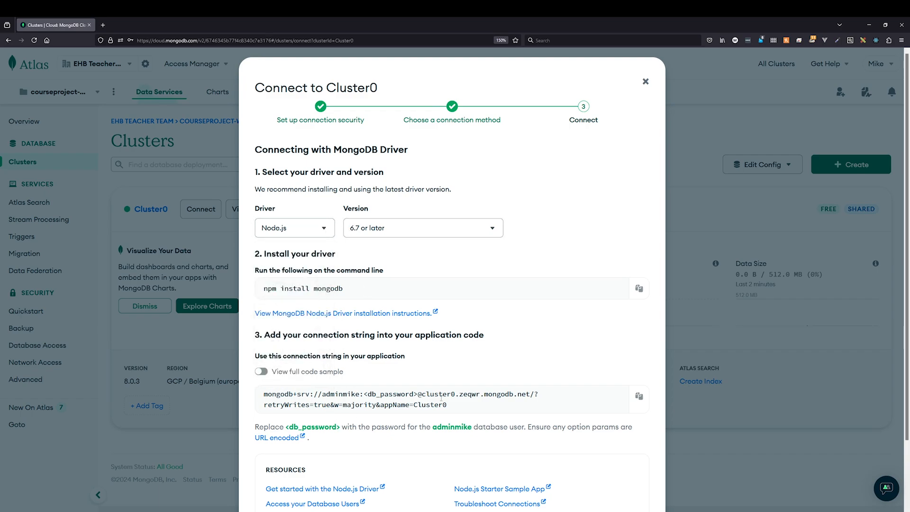
drag(445, 405, 244, 401)
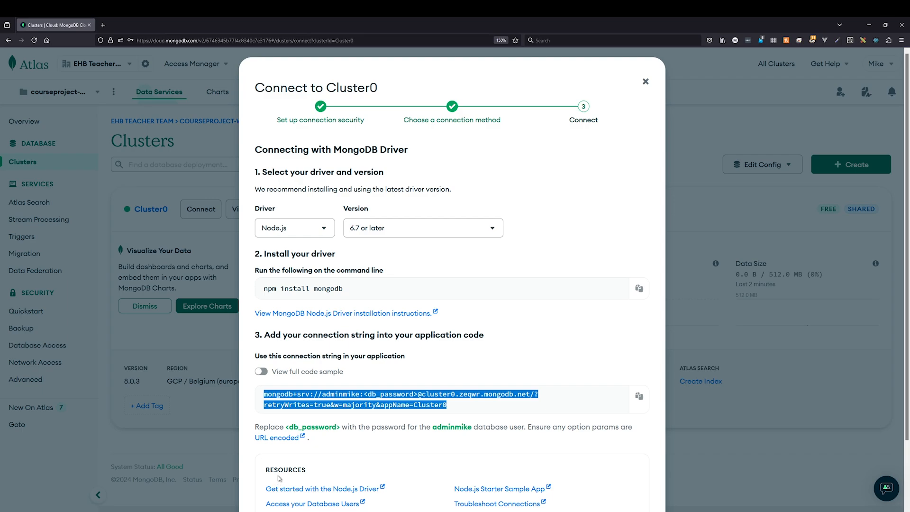
click(646, 81)
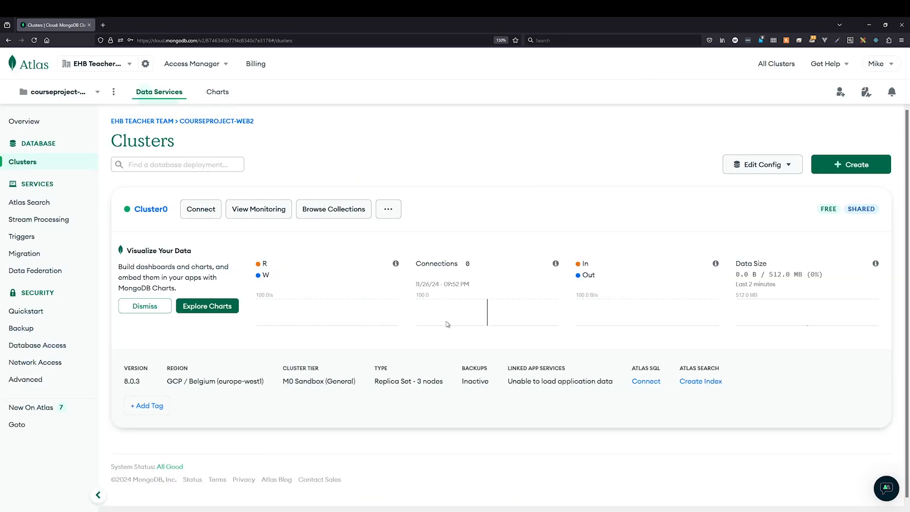
Add database courseproject-web2-2425 with collection users through Browse Collections > Add My Own Data.
click(355, 214)
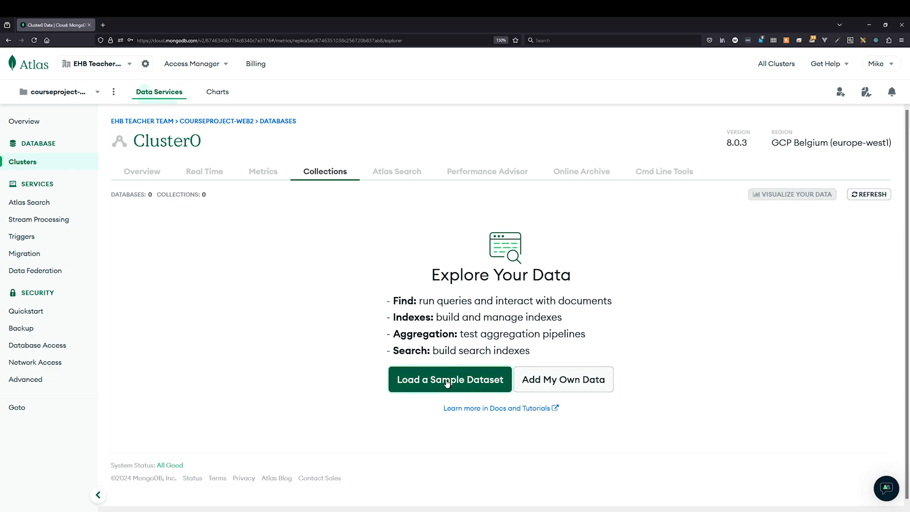
click(576, 381)
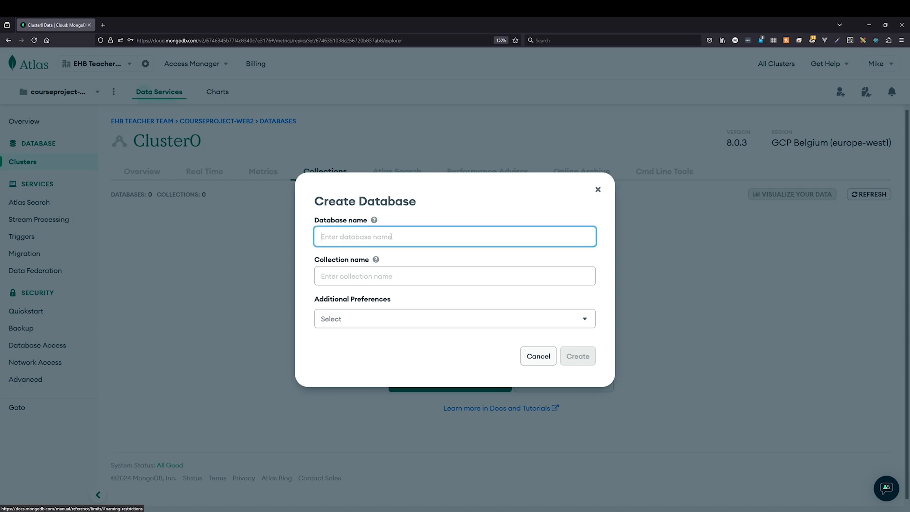
text(crou)
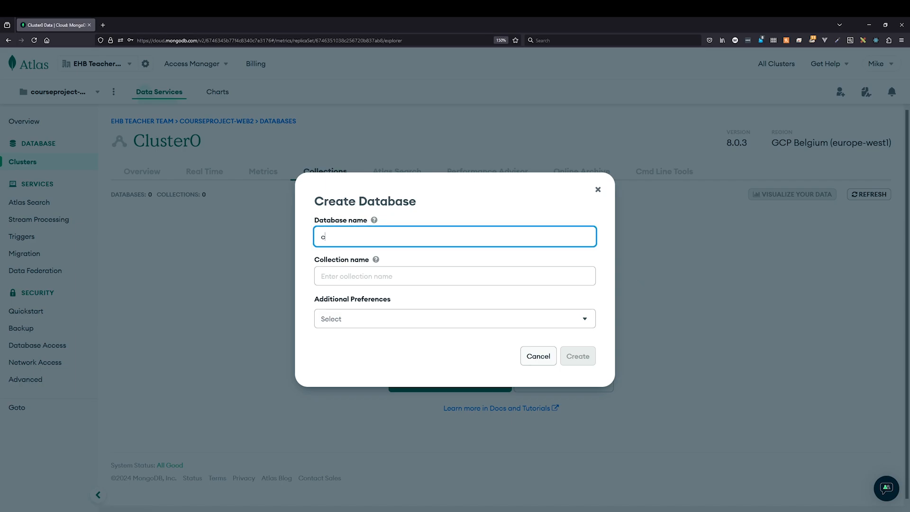
key(BackSpace)
key(BackSpace)
key(BackSpace)
text(ourseproject-web2-2425)
click(374, 277)
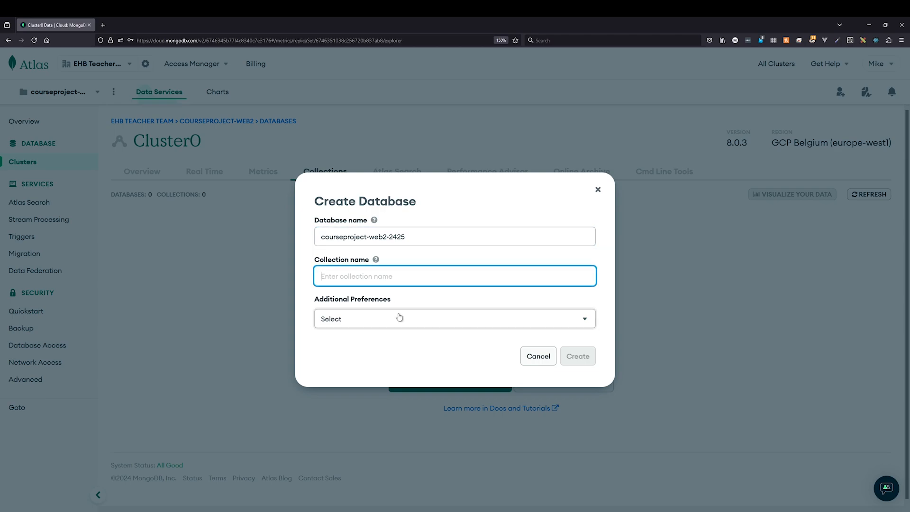
text(users)
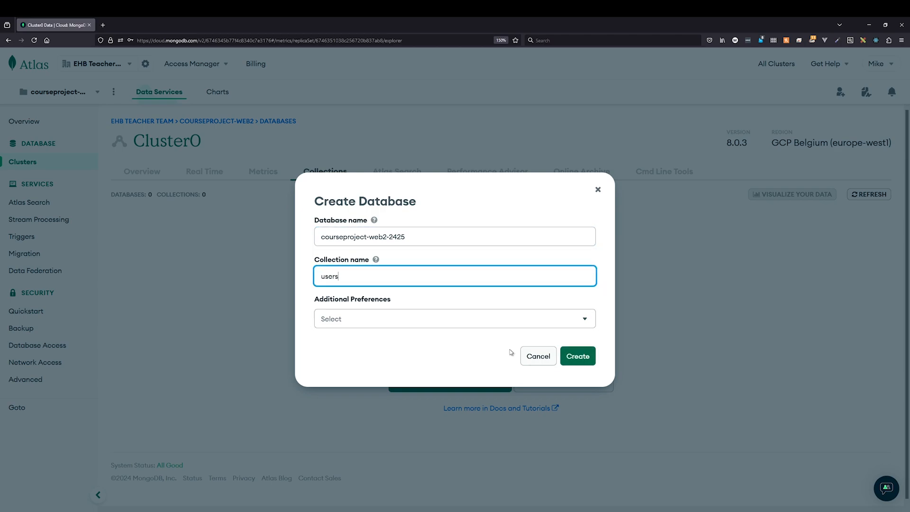
click(580, 319)
click(579, 319)
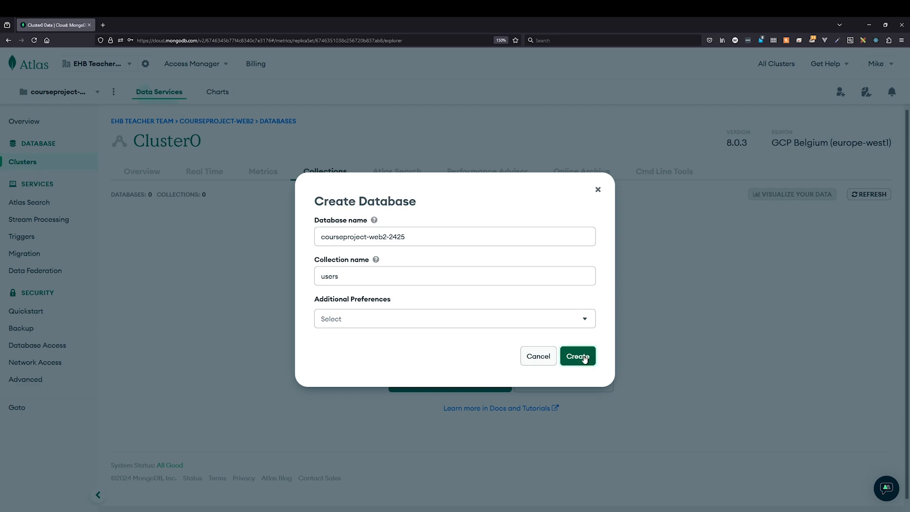
click(584, 358)
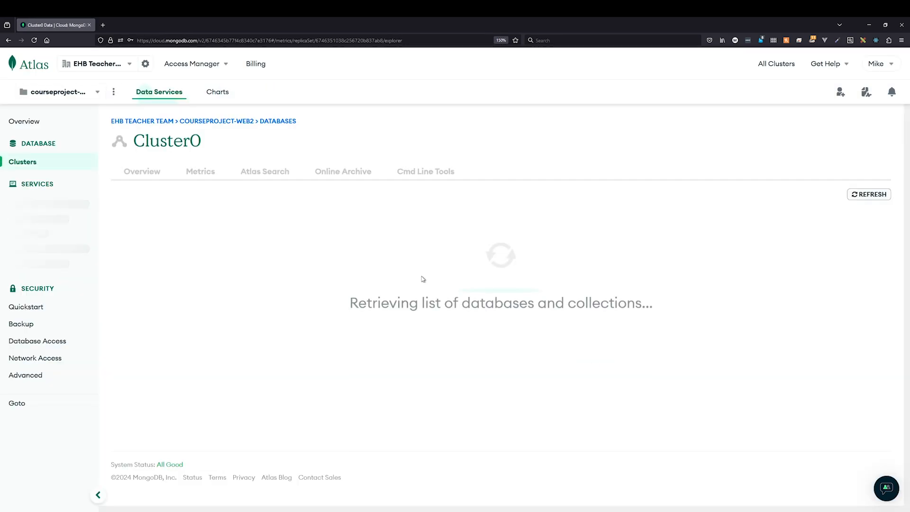
Open courseproject-web2-2425.users to show its empty Find view with 0 results.
click(135, 291)
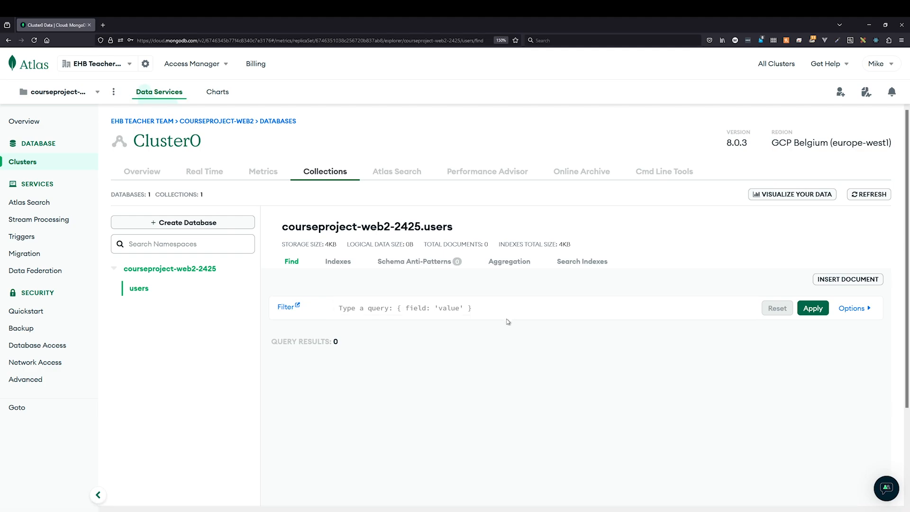
Start a new document and give it a name field holding the user's name.
click(848, 280)
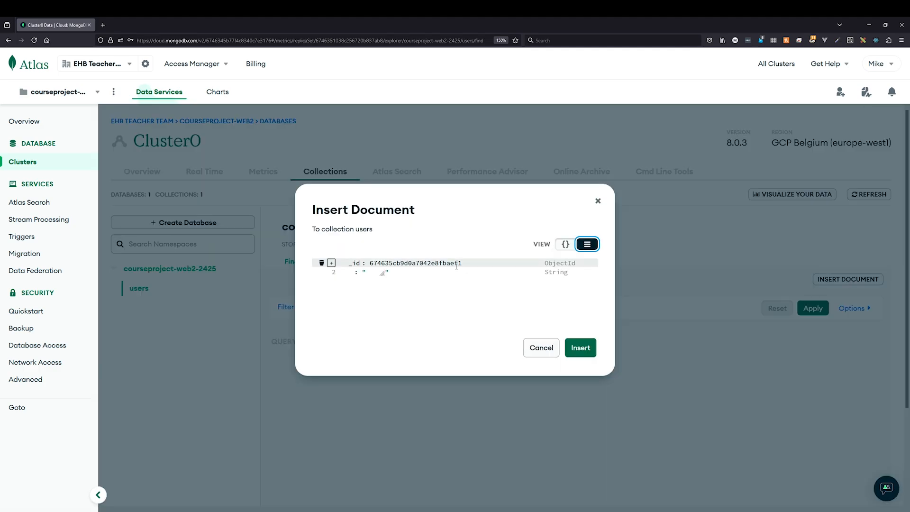
click(374, 273)
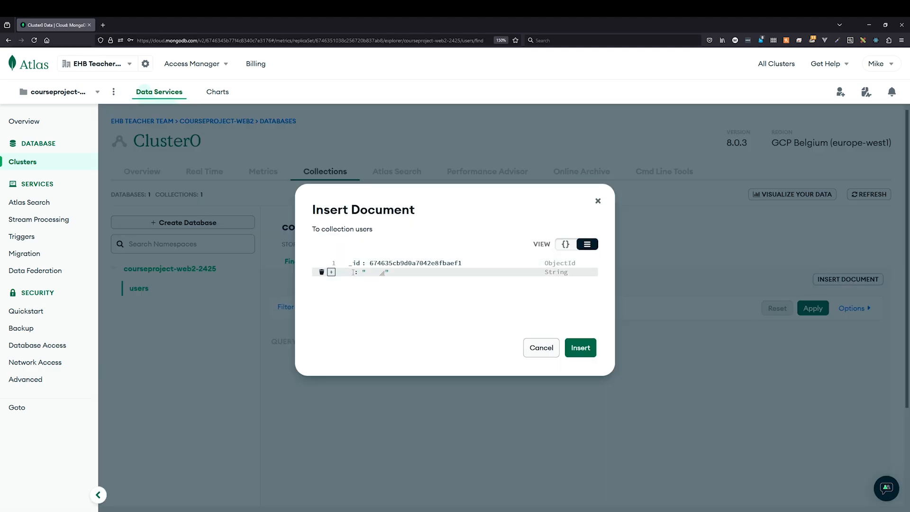
click(351, 272)
text(name)
key(Tab)
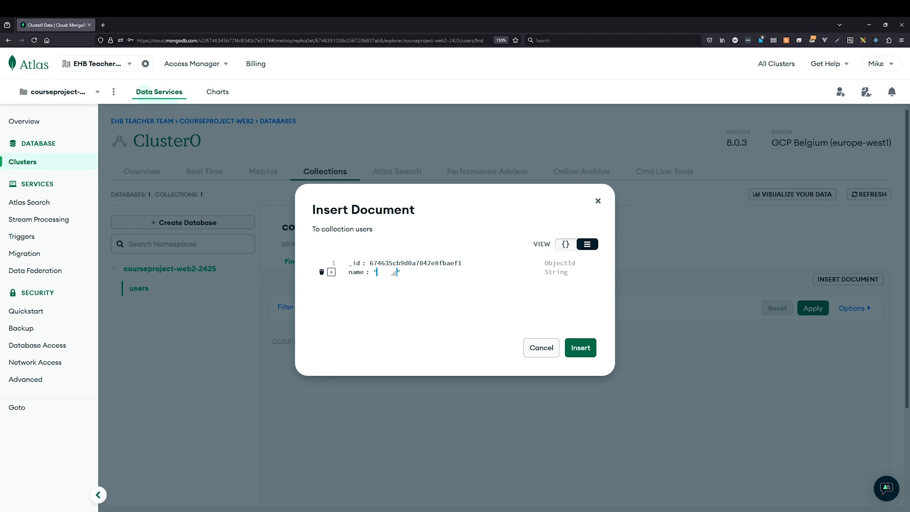
text(miked)
key(Tab)
key(Tab)
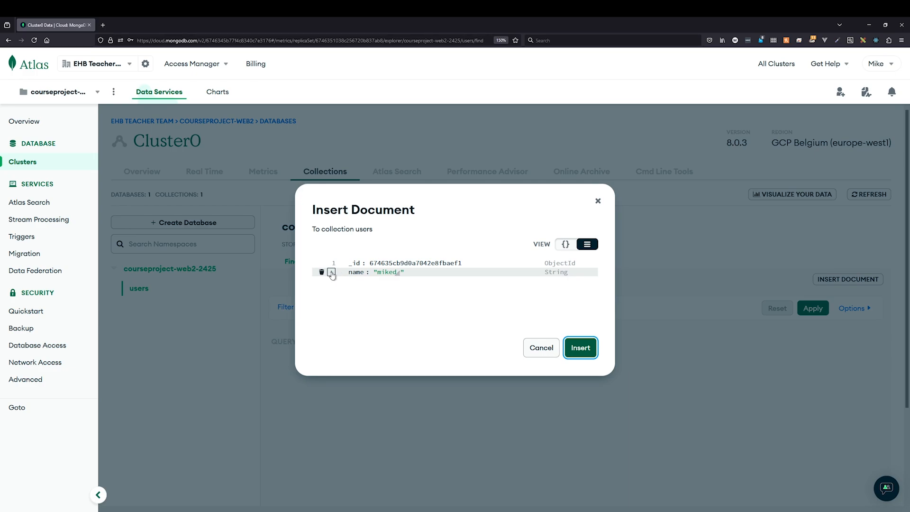
Add an email field with the user's email address and insert the document.
click(332, 273)
click(379, 299)
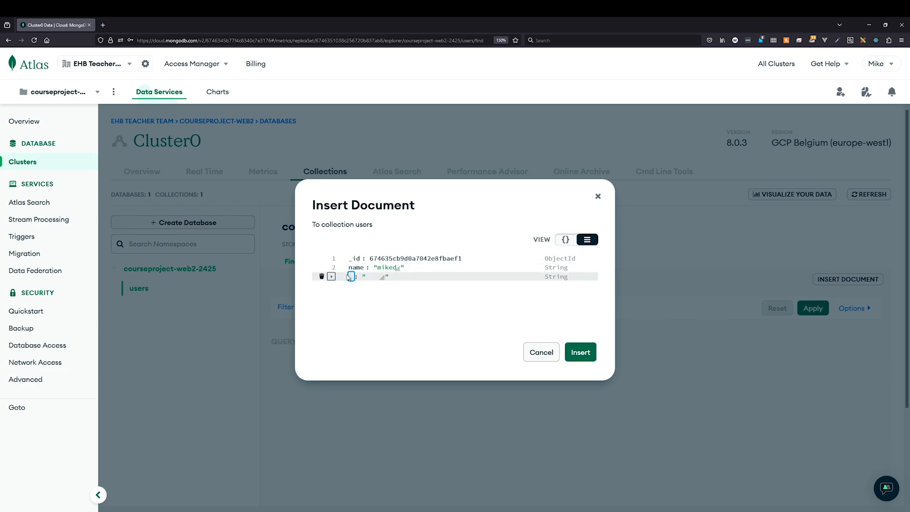
text(email)
key(Tab)
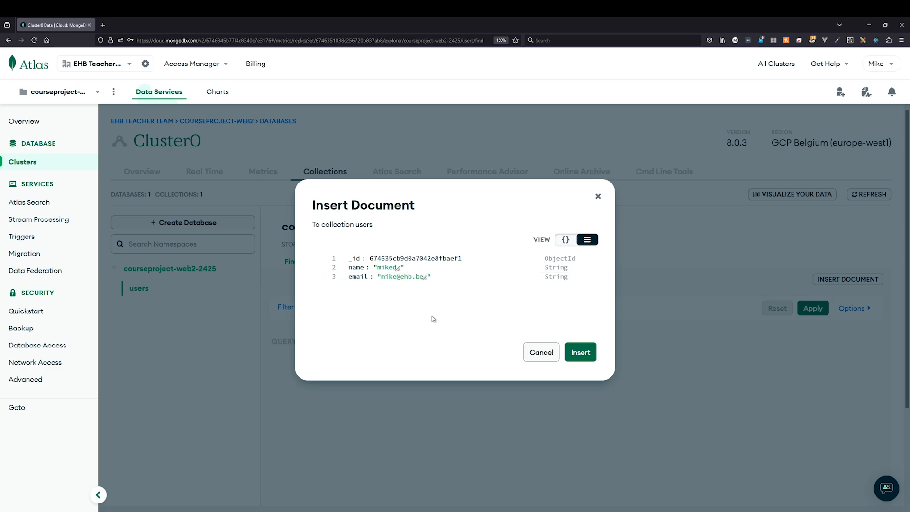
click(586, 352)
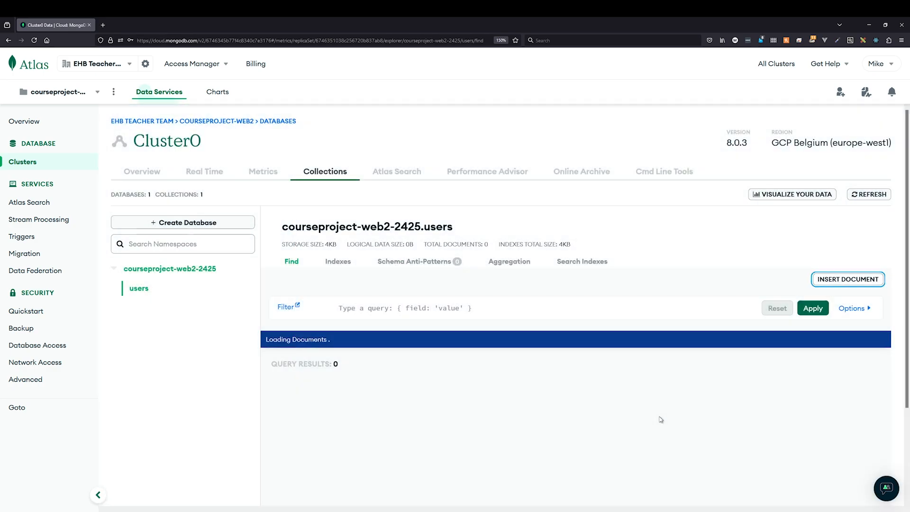
scroll(413, 444, down, 3)
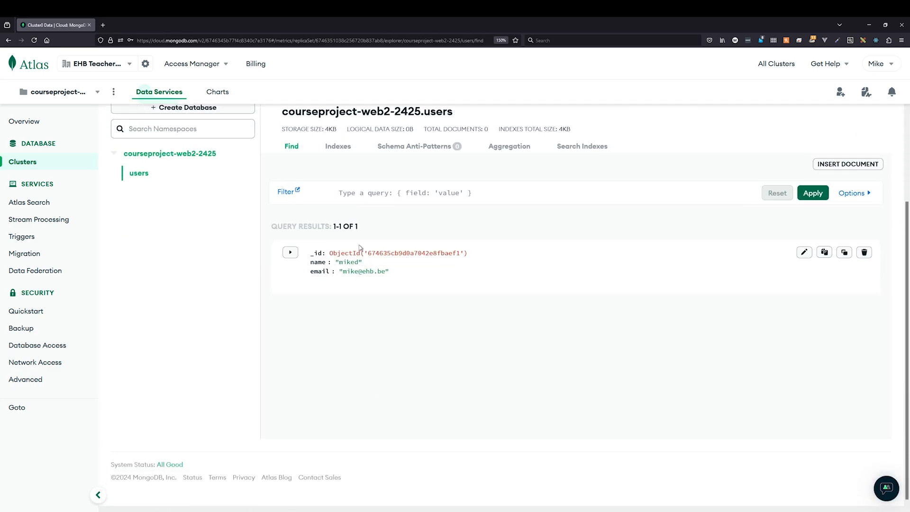